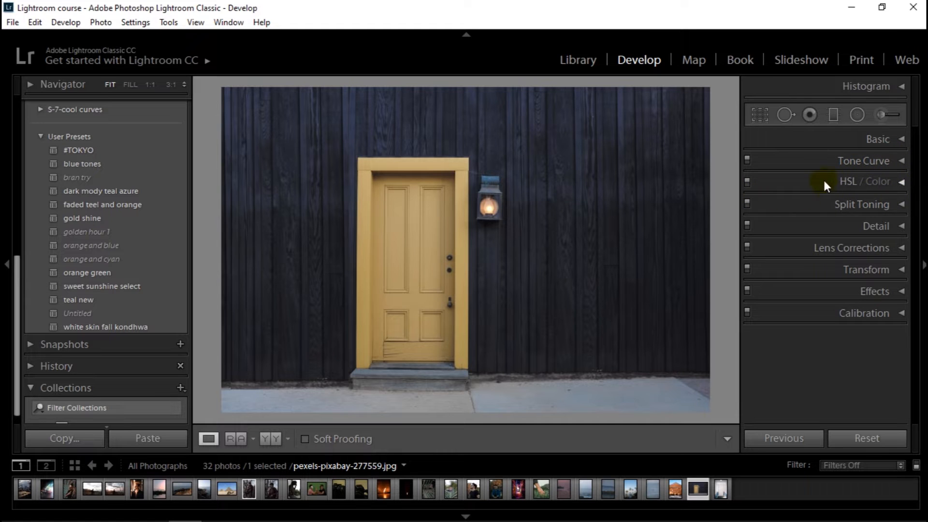
Convert the yellow door photo to the Black & White treatment
{"action": "left_click", "coordinate": [900, 139]}
{"action": "left_click_drag", "start_coordinate": [918, 179], "coordinate": [907, 154]}
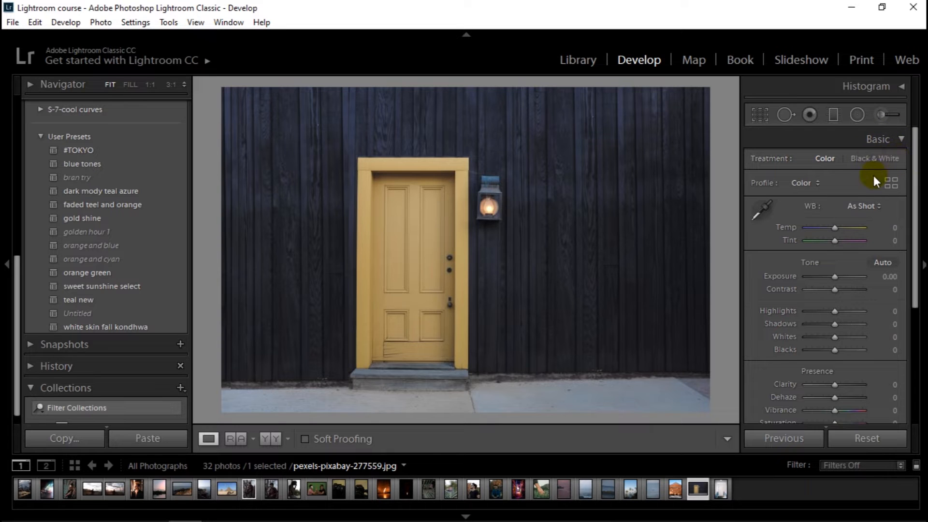
{"action": "left_click", "coordinate": [878, 158]}
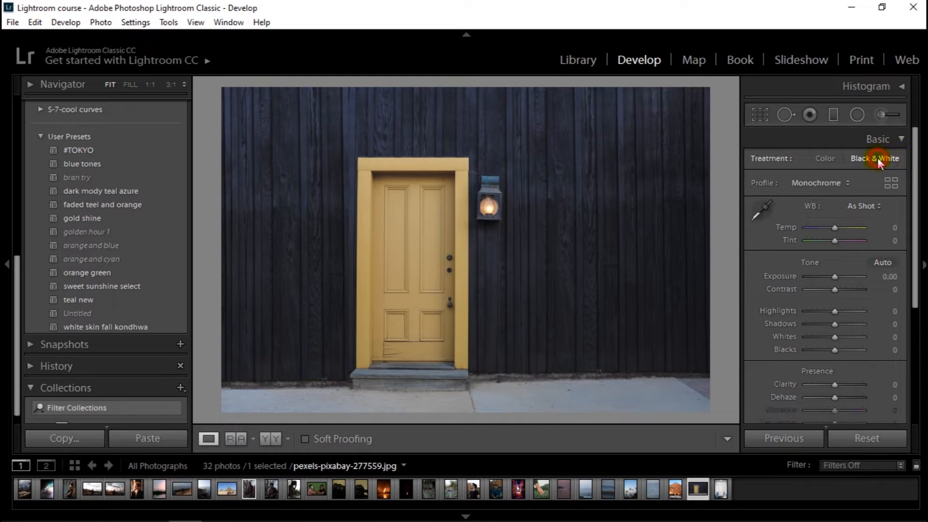
{"action": "left_click", "coordinate": [902, 140]}
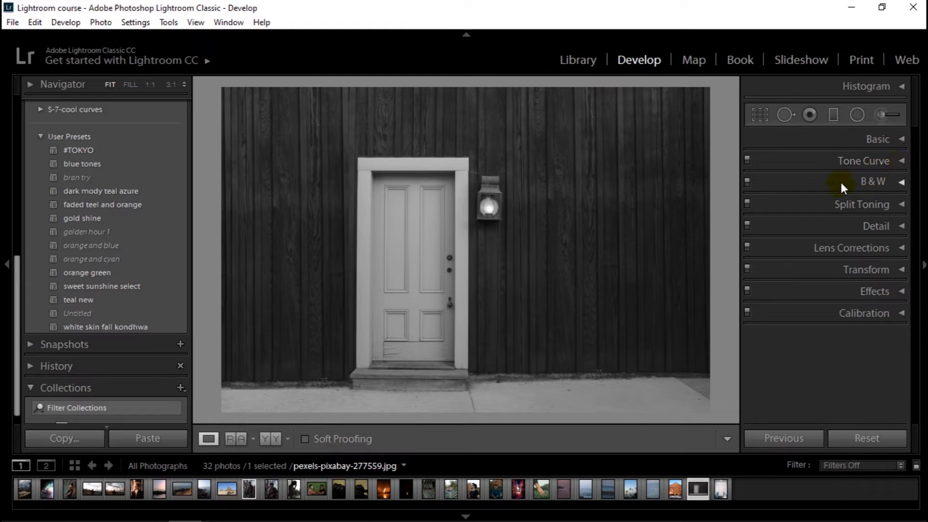
Show the Black & White Mix settings and compare the door photo before and after side by side in an enlarged preview
{"action": "left_click", "coordinate": [900, 183]}
{"action": "left_click_drag", "start_coordinate": [917, 191], "coordinate": [920, 237]}
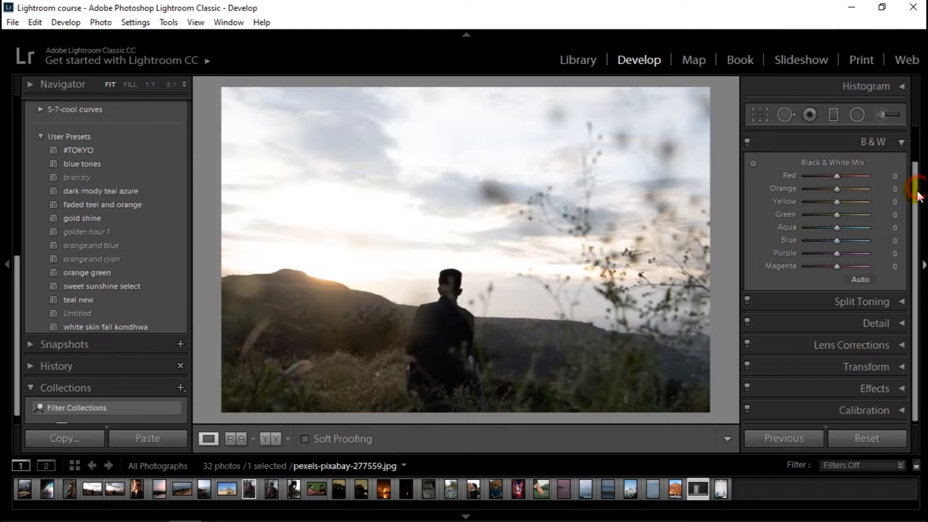
{"action": "left_click", "coordinate": [921, 210]}
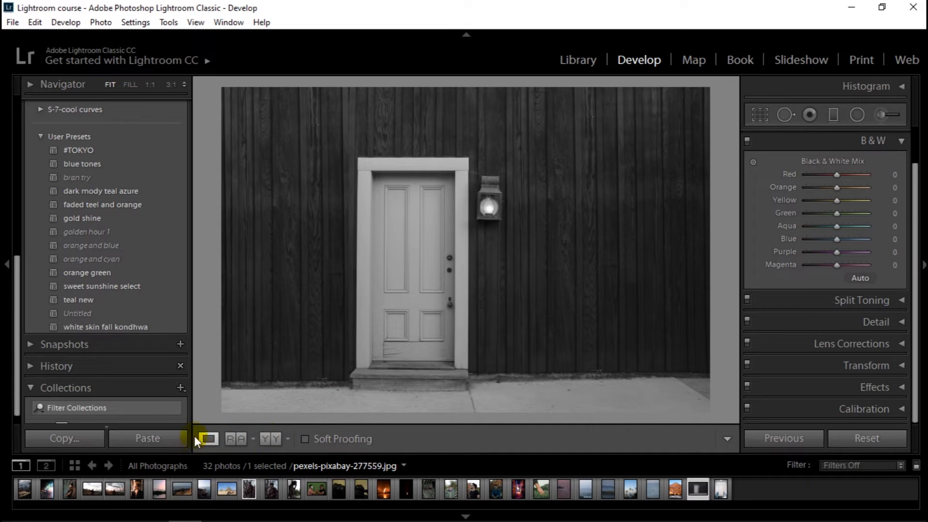
{"action": "left_click", "coordinate": [274, 439]}
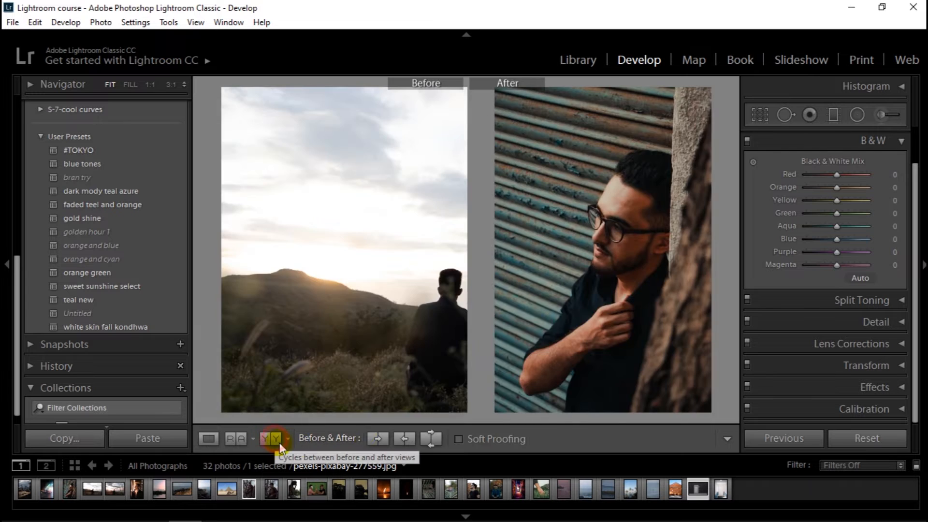
{"action": "left_click", "coordinate": [7, 260]}
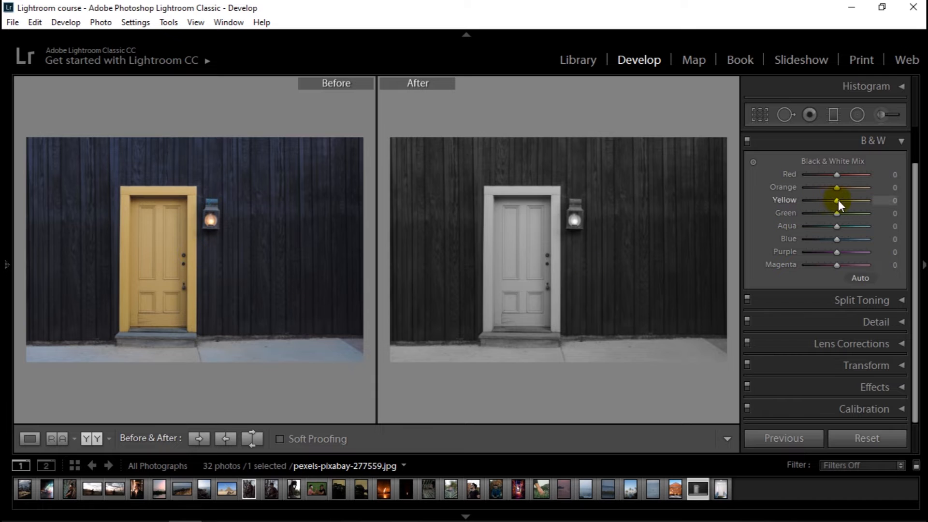
Brighten the door through the Black & White Mix with targeted adjustment, bringing Orange to +14 and Yellow to +71
{"action": "mouse_move", "coordinate": [837, 200]}
{"action": "left_mouse_down"}
{"action": "mouse_move", "coordinate": [850, 200]}
{"action": "mouse_move", "coordinate": [823, 199]}
{"action": "mouse_move", "coordinate": [854, 199]}
{"action": "mouse_move", "coordinate": [823, 199]}
{"action": "mouse_move", "coordinate": [851, 200]}
{"action": "mouse_move", "coordinate": [837, 201]}
{"action": "left_mouse_up"}
{"action": "mouse_move", "coordinate": [837, 202]}
{"action": "left_mouse_down"}
{"action": "mouse_move", "coordinate": [850, 202]}
{"action": "mouse_move", "coordinate": [814, 204]}
{"action": "mouse_move", "coordinate": [863, 202]}
{"action": "mouse_move", "coordinate": [819, 202]}
{"action": "left_mouse_up"}
{"action": "double_click", "coordinate": [820, 202]}
{"action": "left_click", "coordinate": [753, 162]}
{"action": "mouse_move", "coordinate": [521, 252]}
{"action": "left_mouse_down"}
{"action": "mouse_move", "coordinate": [529, 239]}
{"action": "mouse_move", "coordinate": [528, 263]}
{"action": "mouse_move", "coordinate": [528, 219]}
{"action": "mouse_move", "coordinate": [529, 263]}
{"action": "mouse_move", "coordinate": [528, 224]}
{"action": "mouse_move", "coordinate": [528, 264]}
{"action": "mouse_move", "coordinate": [529, 241]}
{"action": "left_mouse_up"}
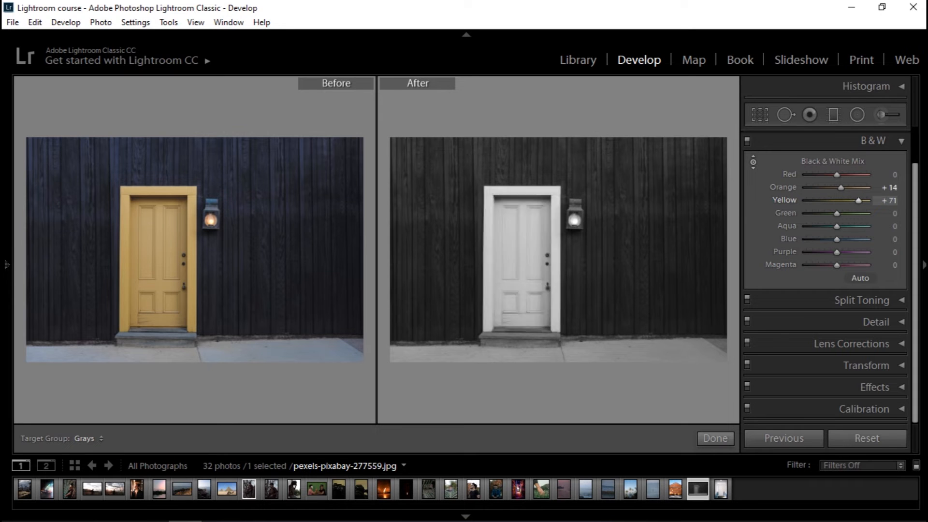
Open the hallway photo pexels-rodrigo-santos-2820153.jpg and convert it to the Black & White treatment
{"action": "left_click", "coordinate": [725, 495]}
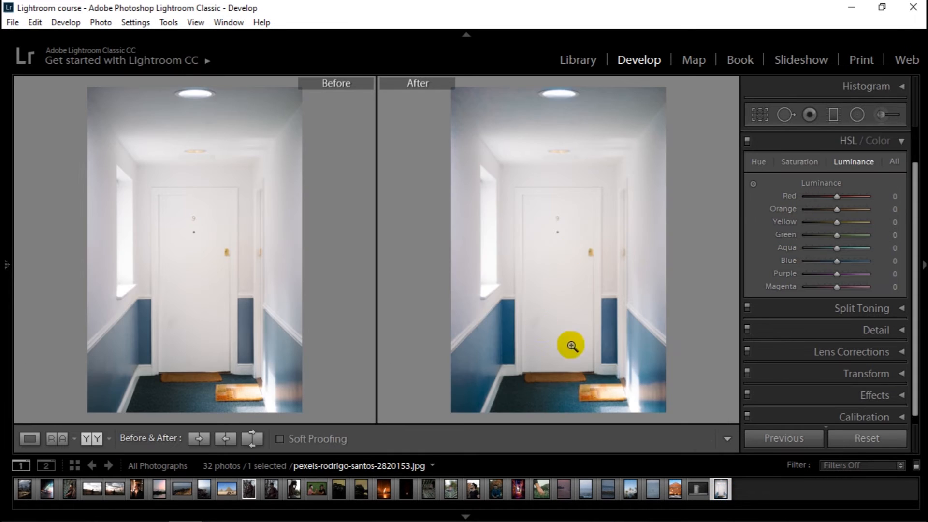
{"action": "left_click_drag", "start_coordinate": [914, 176], "coordinate": [906, 137]}
{"action": "left_click", "coordinate": [902, 138]}
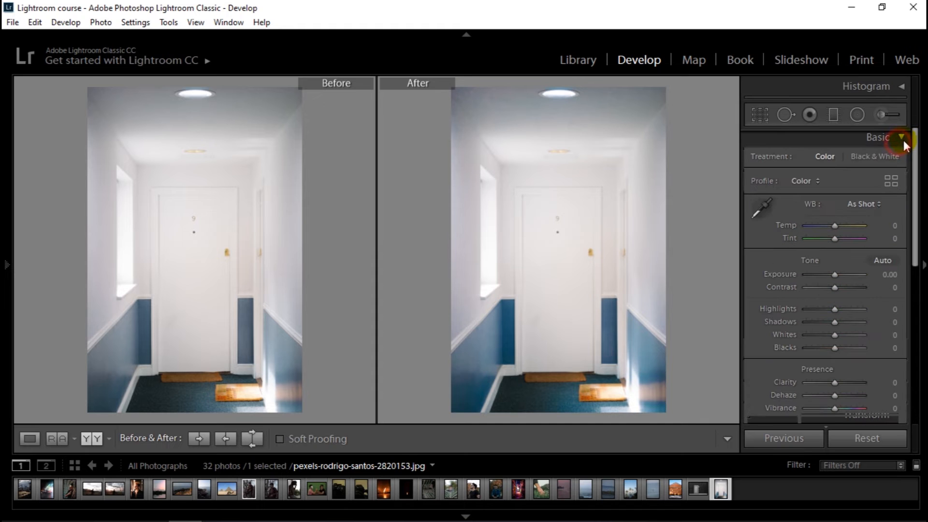
{"action": "left_click", "coordinate": [882, 157]}
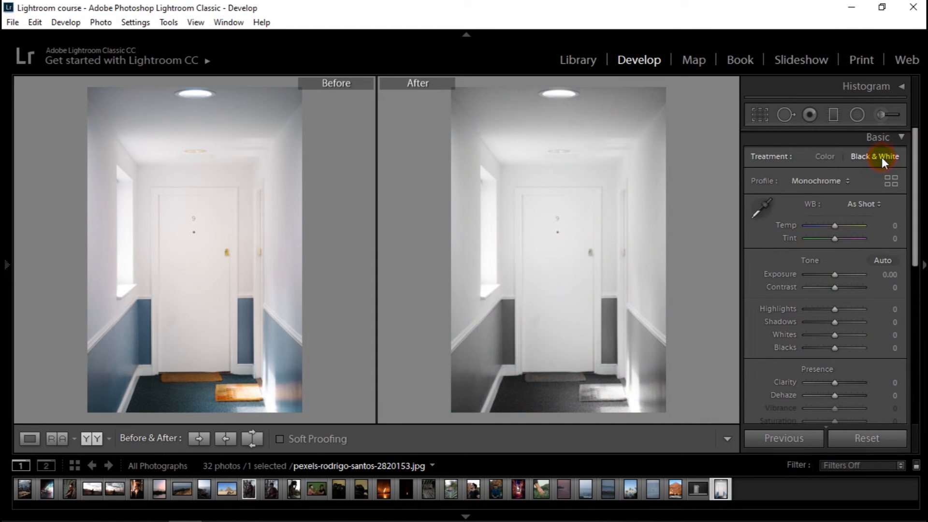
{"action": "left_click", "coordinate": [902, 137]}
Darken the hallway's blue wall panels in the Black & White Mix with targeted adjustment, bringing Aqua to -9 and Blue to -91
{"action": "left_click_drag", "start_coordinate": [914, 195], "coordinate": [921, 241]}
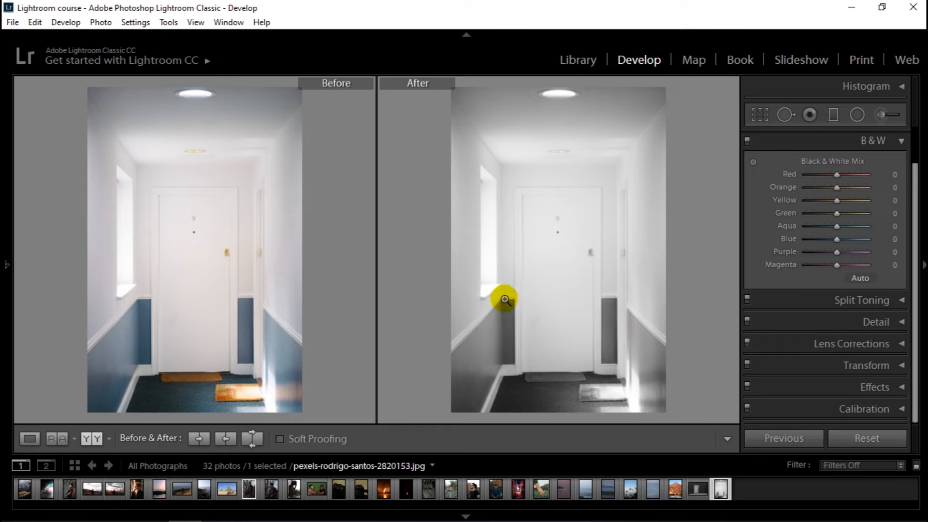
{"action": "left_click", "coordinate": [752, 161]}
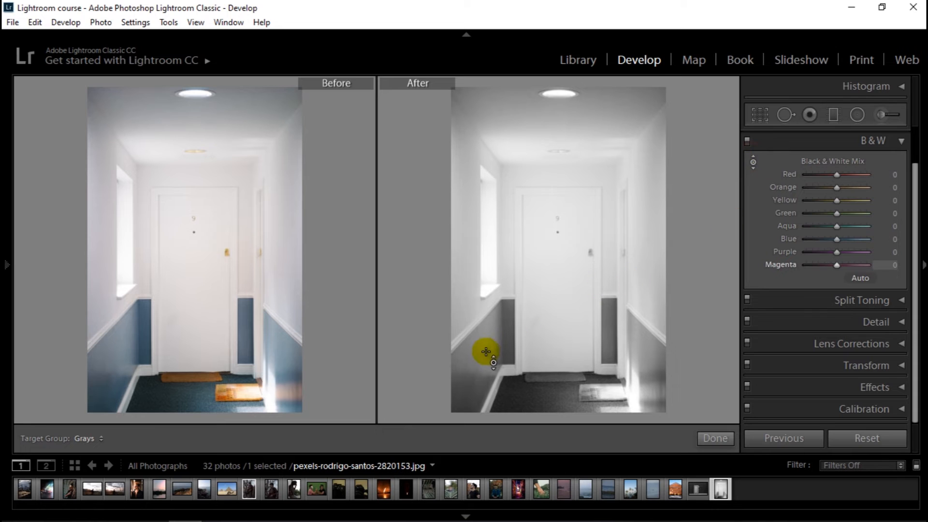
{"action": "left_click_drag", "start_coordinate": [486, 352], "coordinate": [486, 381]}
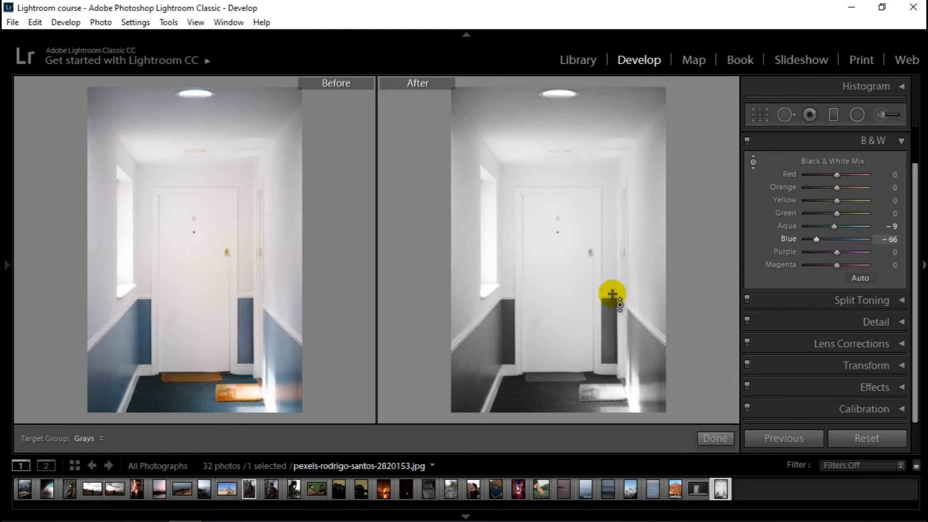
{"action": "left_click_drag", "start_coordinate": [814, 242], "coordinate": [810, 242]}
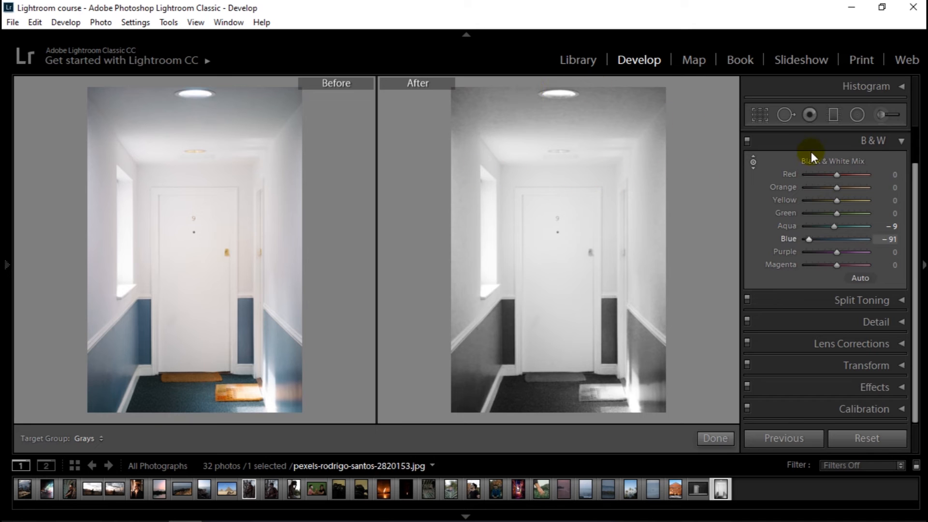
Open the portrait IMG_9777.CR2 and convert it to the Black & White treatment
{"action": "left_click", "coordinate": [475, 491]}
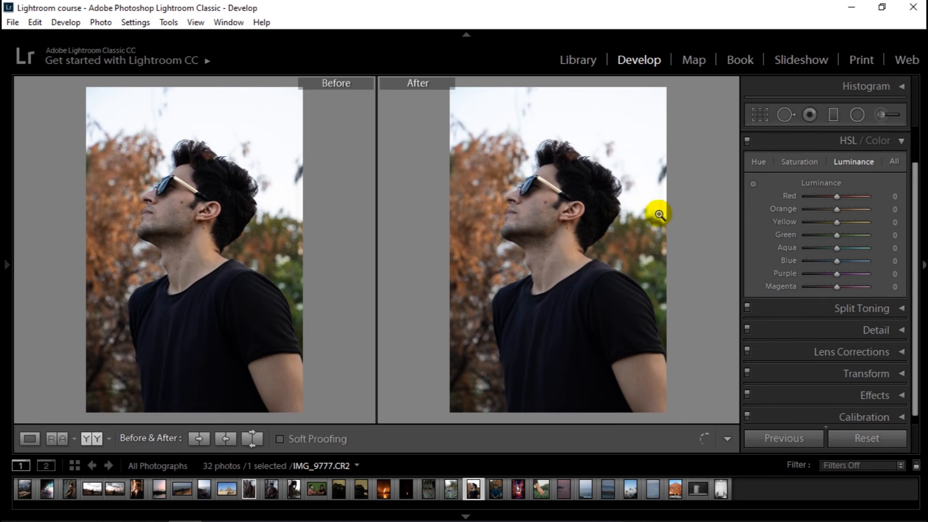
{"action": "scroll", "coordinate": [906, 142], "scroll_direction": "up", "scroll_amount": 2}
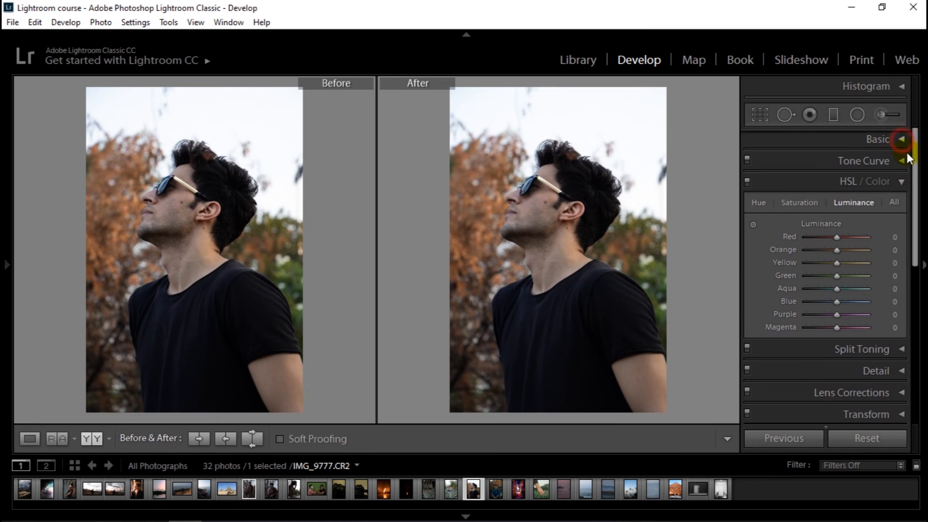
{"action": "left_click", "coordinate": [902, 137]}
{"action": "left_click", "coordinate": [889, 155]}
{"action": "left_click", "coordinate": [902, 138]}
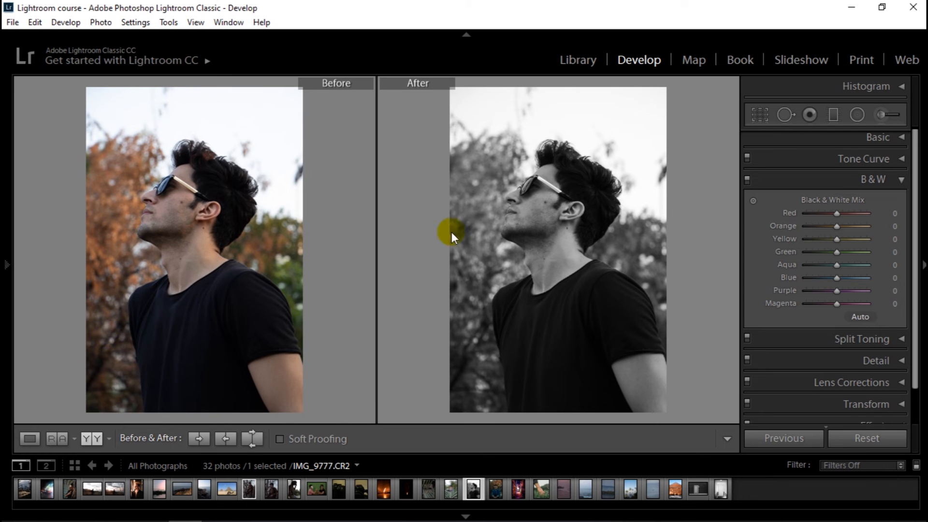
Set the portrait's Black & White Mix to Red +38, Orange -22, Yellow -36, Green +31, Aqua +16, Blue -100, Purple -96 and Magenta -2
{"action": "mouse_move", "coordinate": [837, 226]}
{"action": "left_mouse_down"}
{"action": "mouse_move", "coordinate": [813, 229]}
{"action": "mouse_move", "coordinate": [822, 228]}
{"action": "left_mouse_up"}
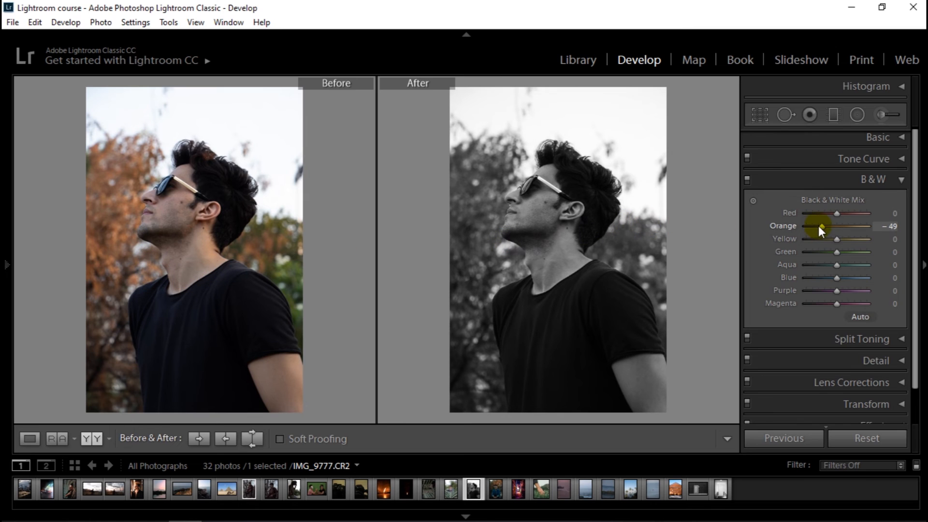
{"action": "mouse_move", "coordinate": [822, 226]}
{"action": "left_mouse_down"}
{"action": "mouse_move", "coordinate": [859, 231]}
{"action": "mouse_move", "coordinate": [833, 231]}
{"action": "left_mouse_up"}
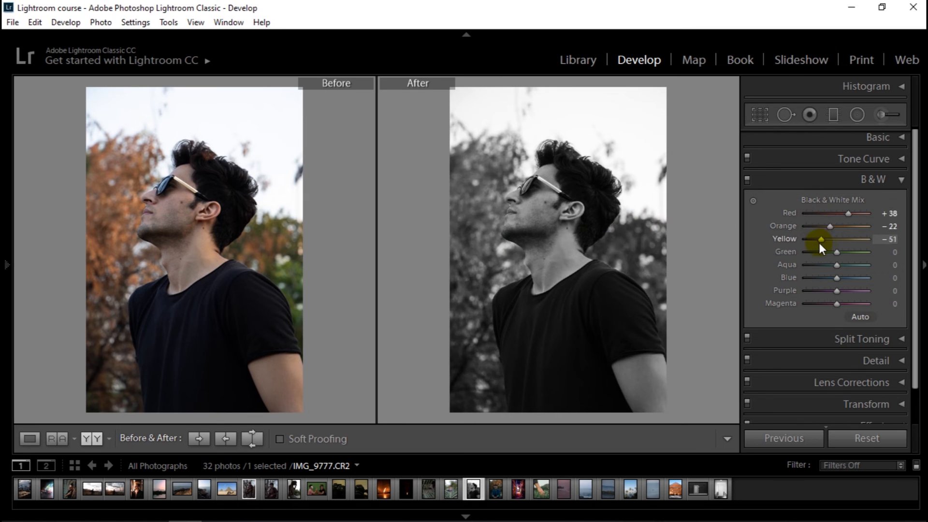
{"action": "mouse_move", "coordinate": [820, 242]}
{"action": "left_mouse_down"}
{"action": "mouse_move", "coordinate": [851, 240]}
{"action": "mouse_move", "coordinate": [824, 241]}
{"action": "left_mouse_up"}
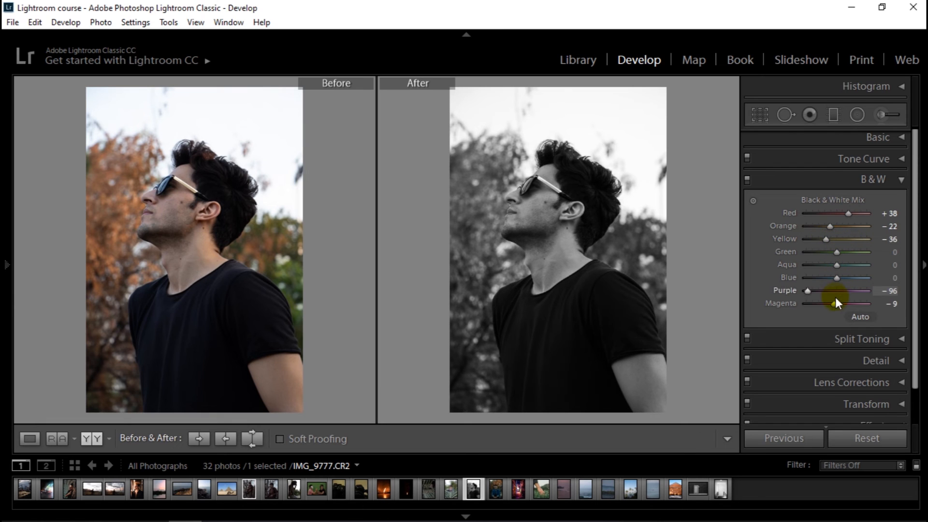
{"action": "left_click_drag", "start_coordinate": [838, 302], "coordinate": [841, 252]}
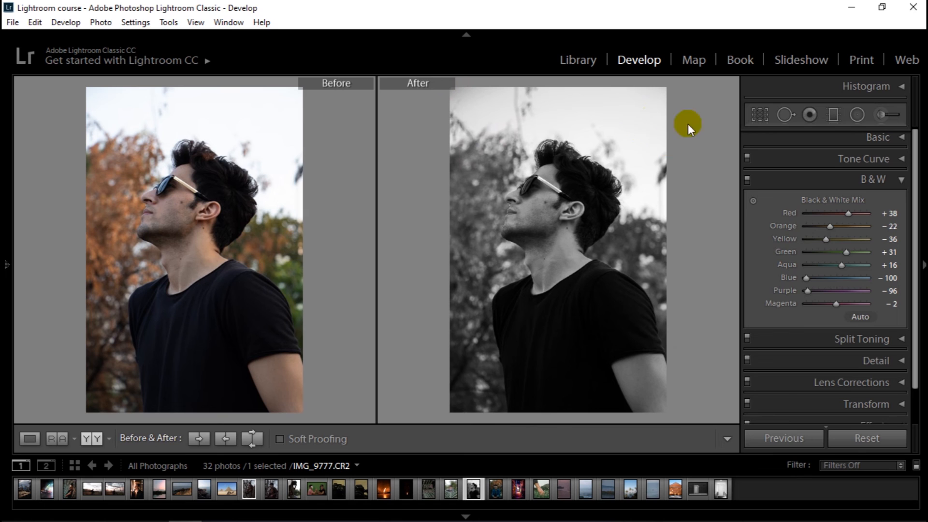
{"action": "left_click", "coordinate": [905, 182]}
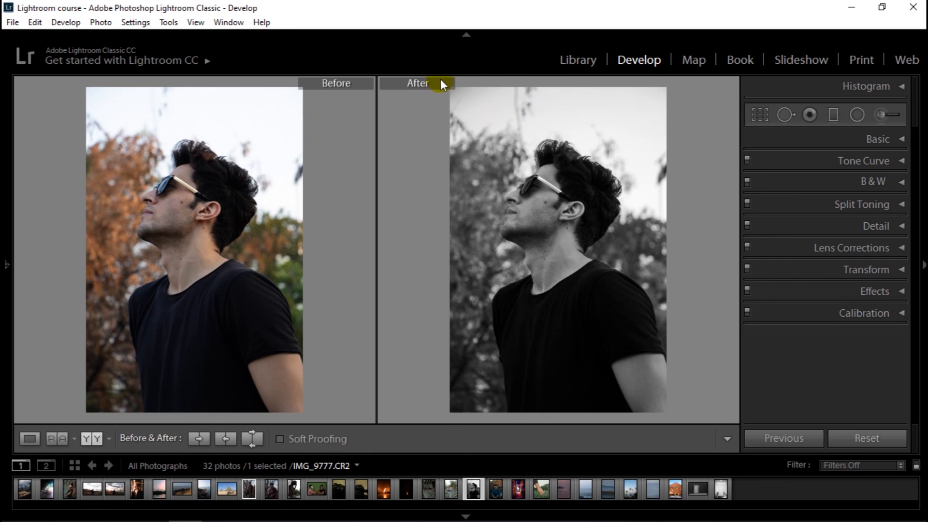
Enable profile corrections and chromatic aberration removal in the portrait's Lens Corrections
{"action": "left_click", "coordinate": [903, 248]}
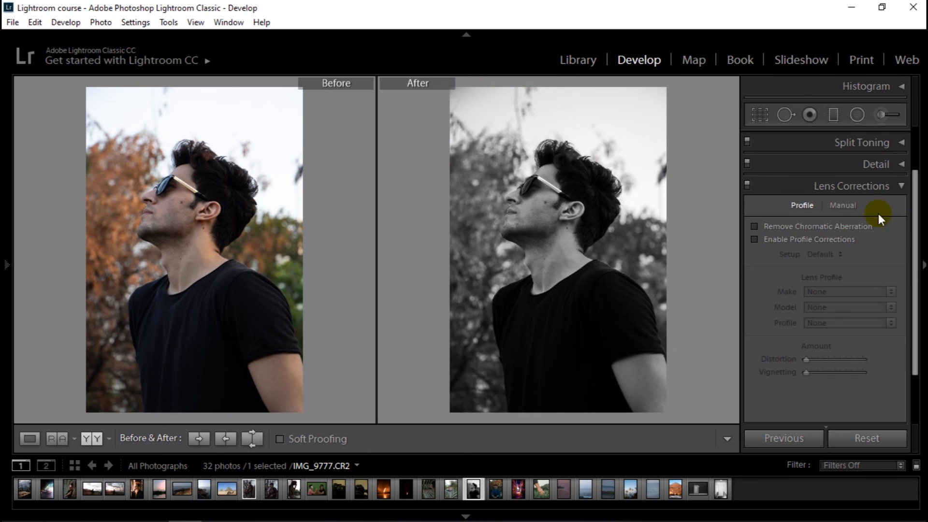
{"action": "left_click", "coordinate": [754, 240]}
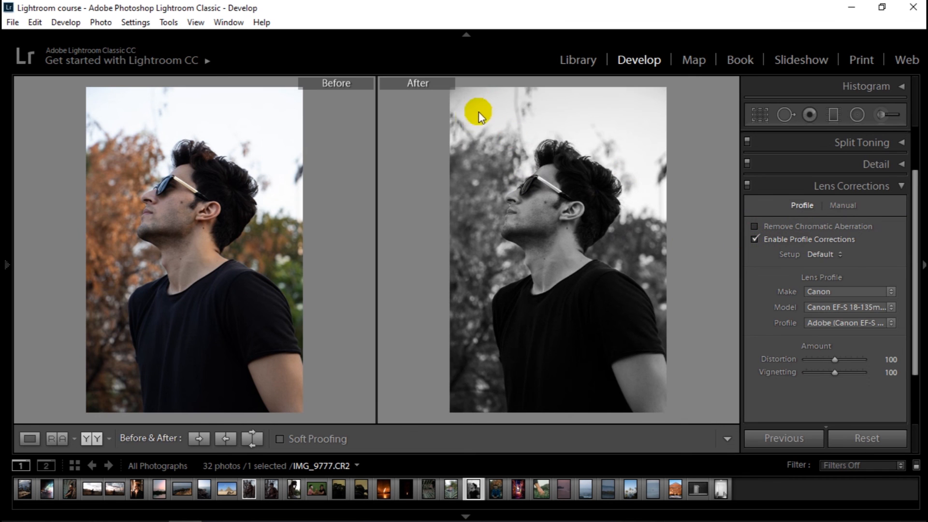
{"action": "left_click", "coordinate": [754, 227]}
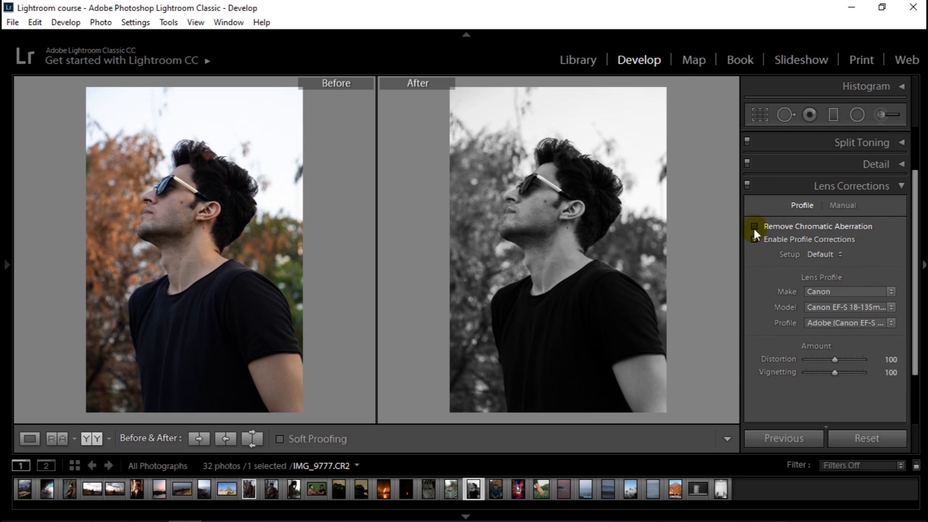
{"action": "left_click", "coordinate": [903, 185]}
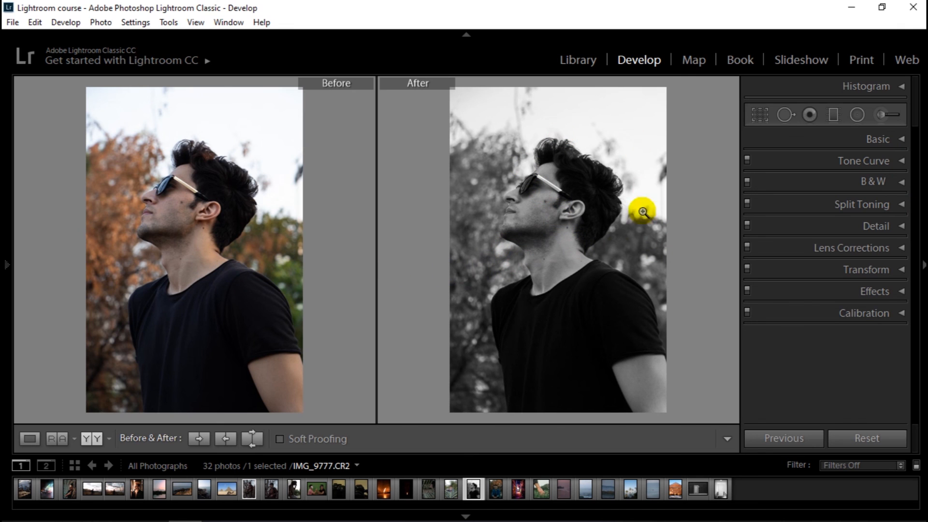
Raise Red to +40 in the portrait's Black & White Mix and close the mix settings
{"action": "left_click", "coordinate": [899, 184]}
{"action": "mouse_move", "coordinate": [849, 217]}
{"action": "left_mouse_down"}
{"action": "mouse_move", "coordinate": [860, 217]}
{"action": "mouse_move", "coordinate": [825, 219]}
{"action": "mouse_move", "coordinate": [855, 218]}
{"action": "left_mouse_up"}
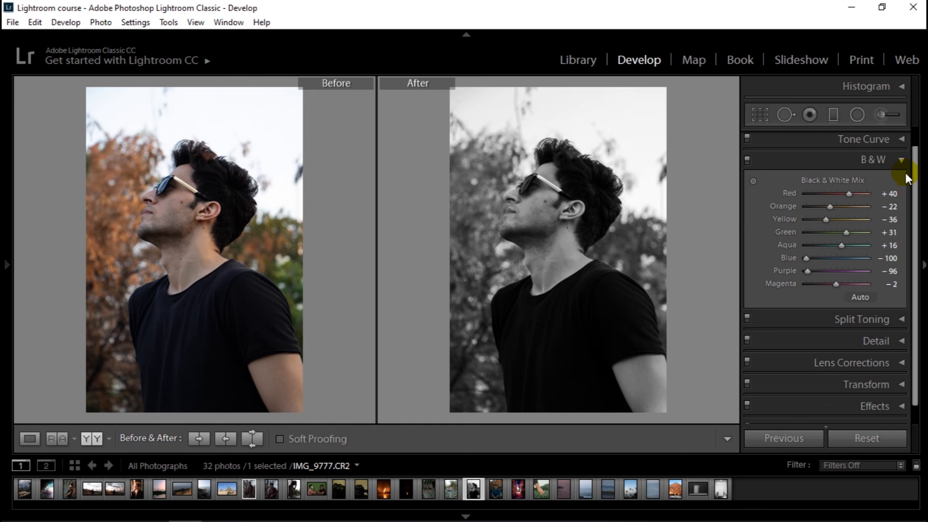
{"action": "left_click_drag", "start_coordinate": [915, 178], "coordinate": [922, 161]}
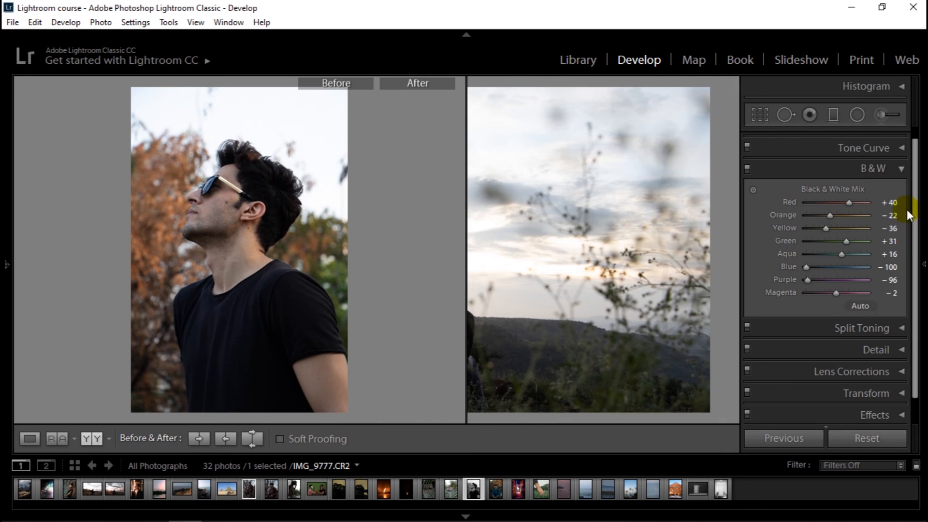
{"action": "mouse_move", "coordinate": [914, 195]}
{"action": "left_mouse_down"}
{"action": "mouse_move", "coordinate": [915, 209]}
{"action": "mouse_move", "coordinate": [913, 193]}
{"action": "left_mouse_up"}
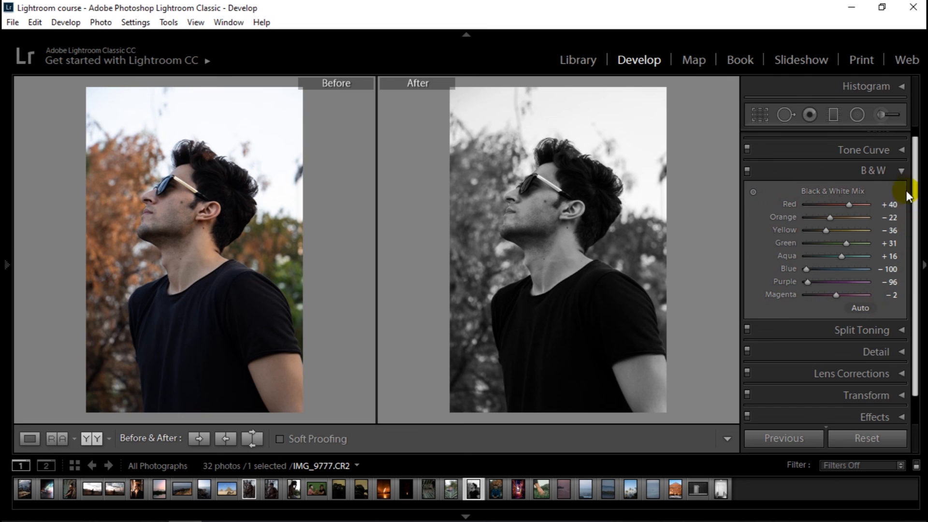
{"action": "left_click_drag", "start_coordinate": [820, 209], "coordinate": [860, 207]}
{"action": "left_click", "coordinate": [902, 171]}
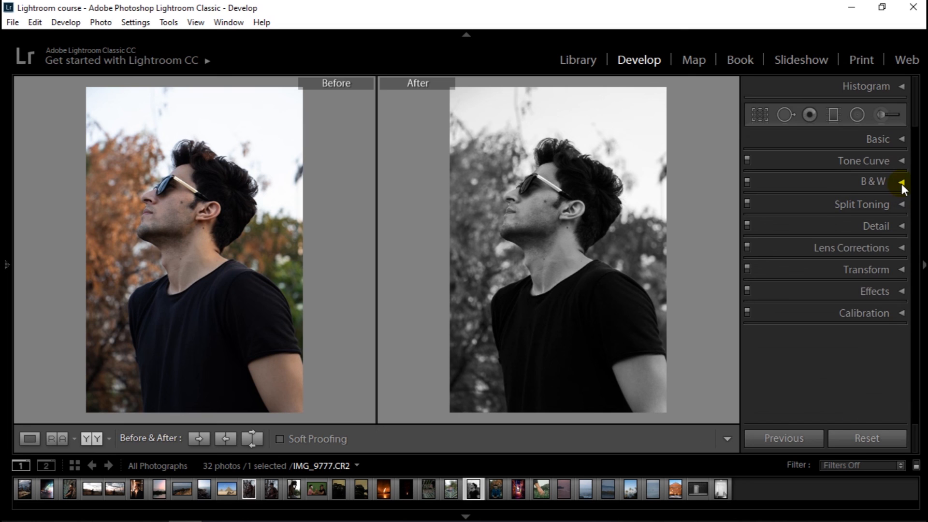